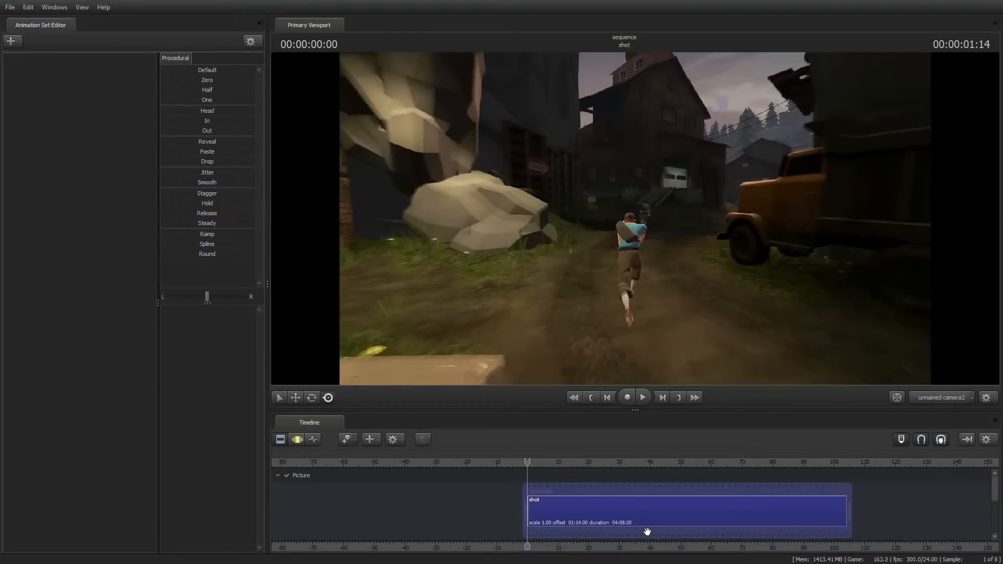
Play the opening of the sequence and split the shot at 00:00:02:03.
key("space")
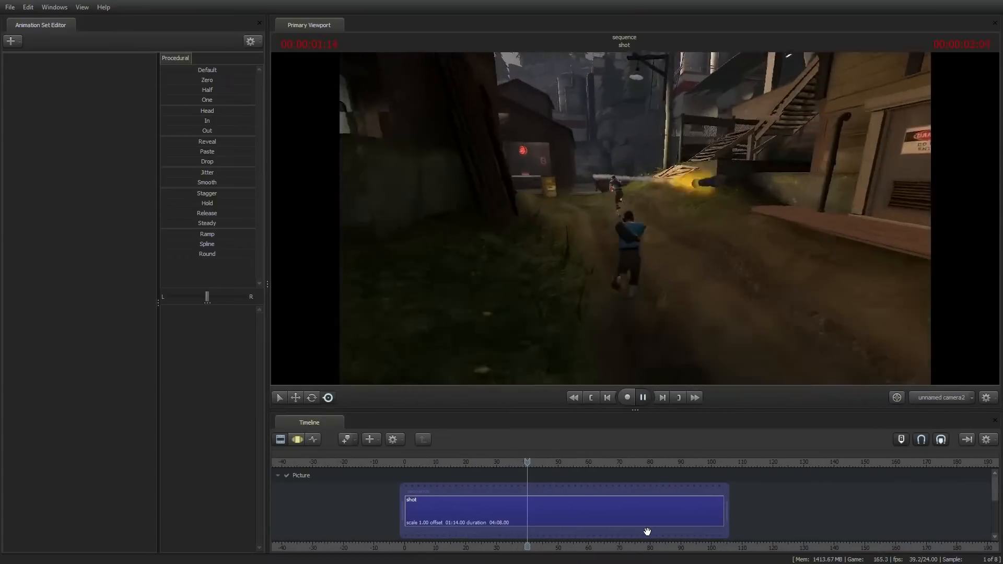
key("space")
left_click(562, 514)
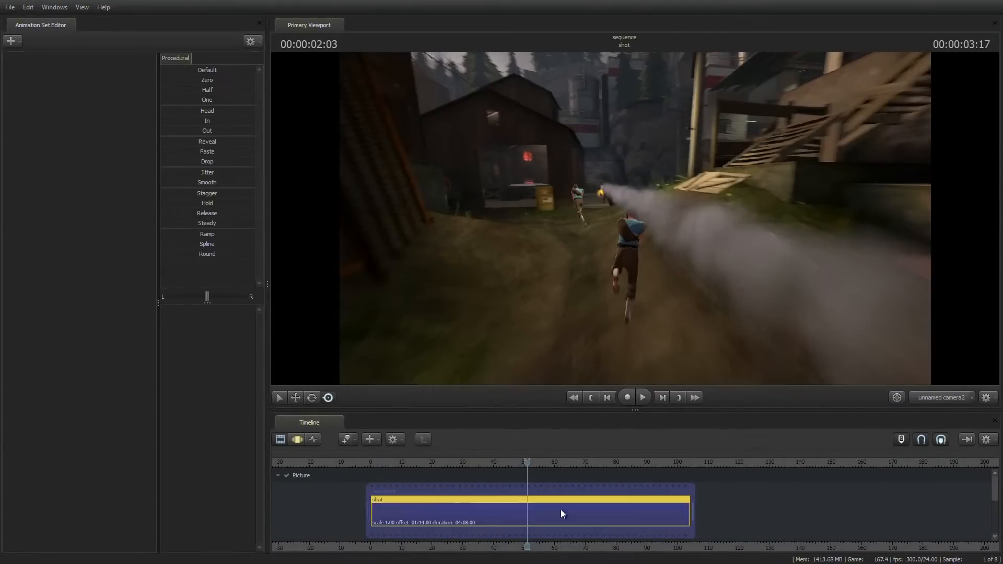
key("b")
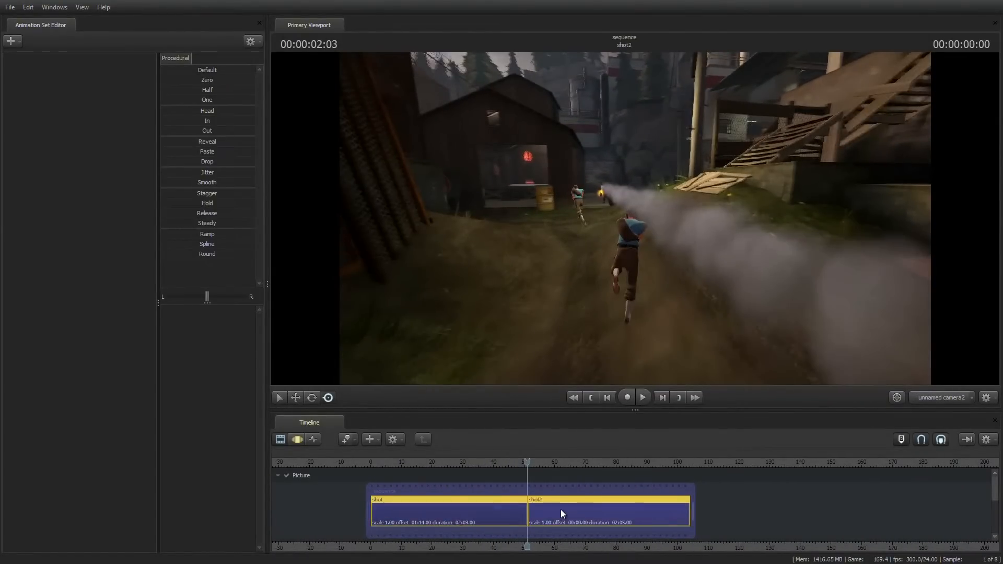
Change the scene camera of the second shot, shot2, to camera1.
left_click(560, 509)
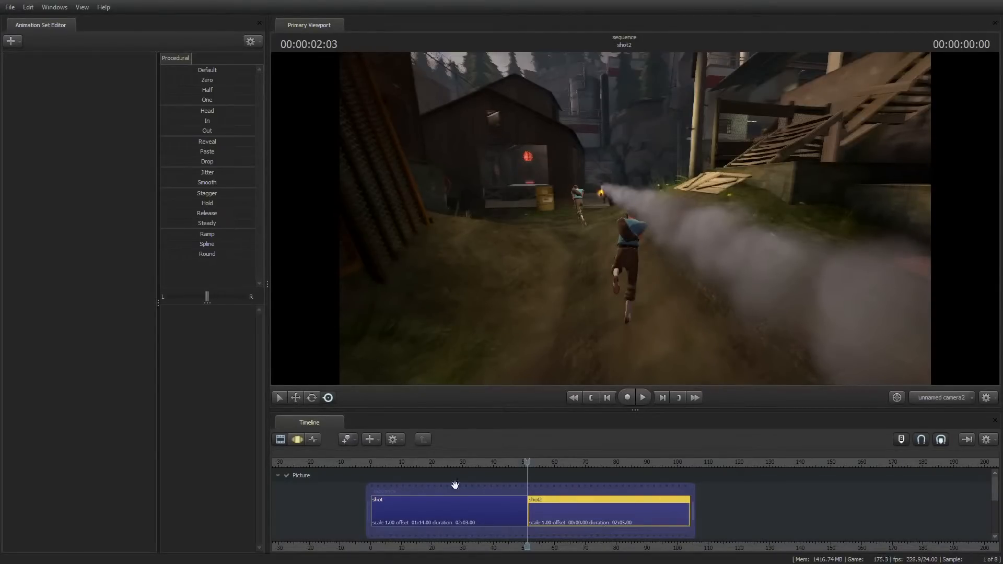
left_click(453, 511)
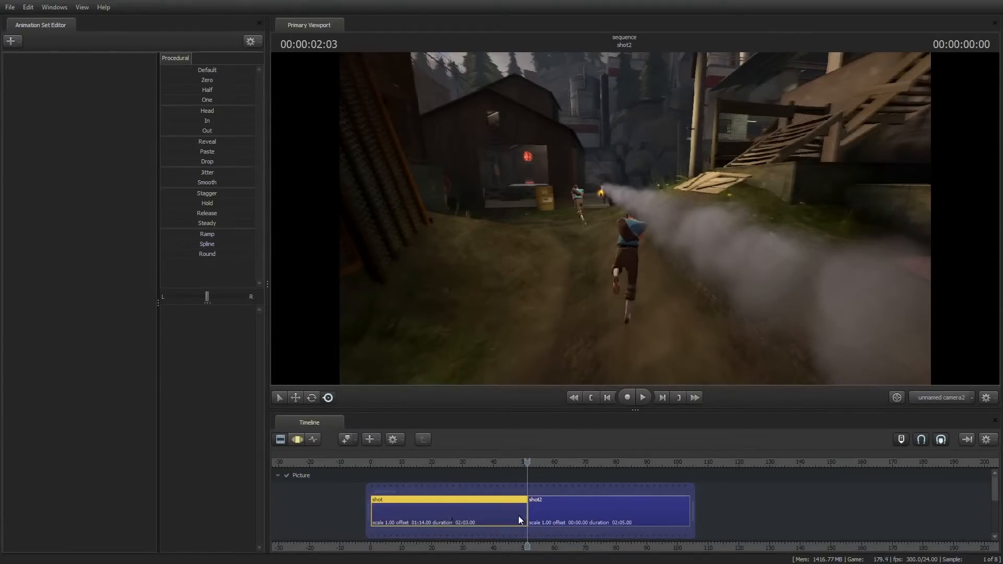
left_click(590, 507)
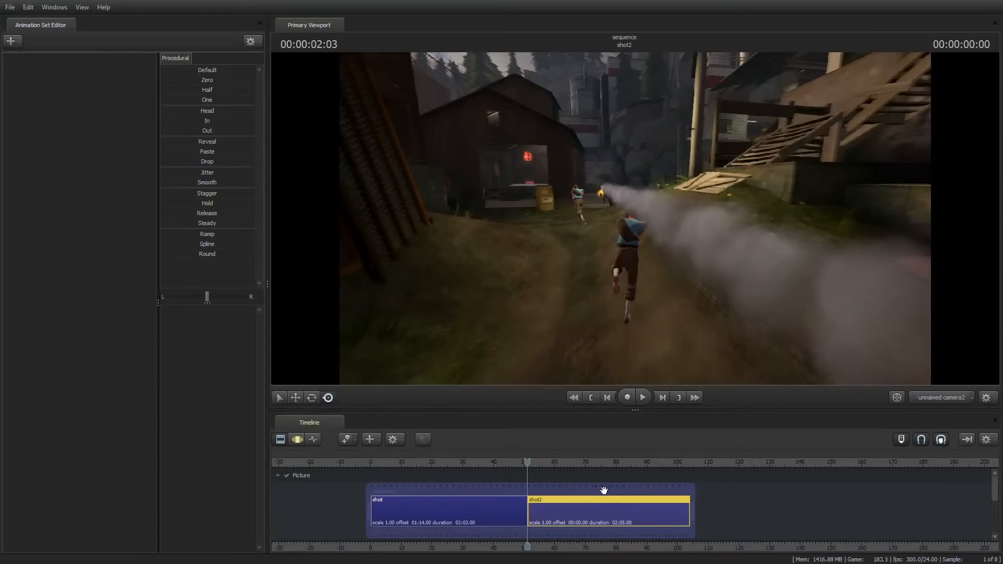
left_click(971, 398)
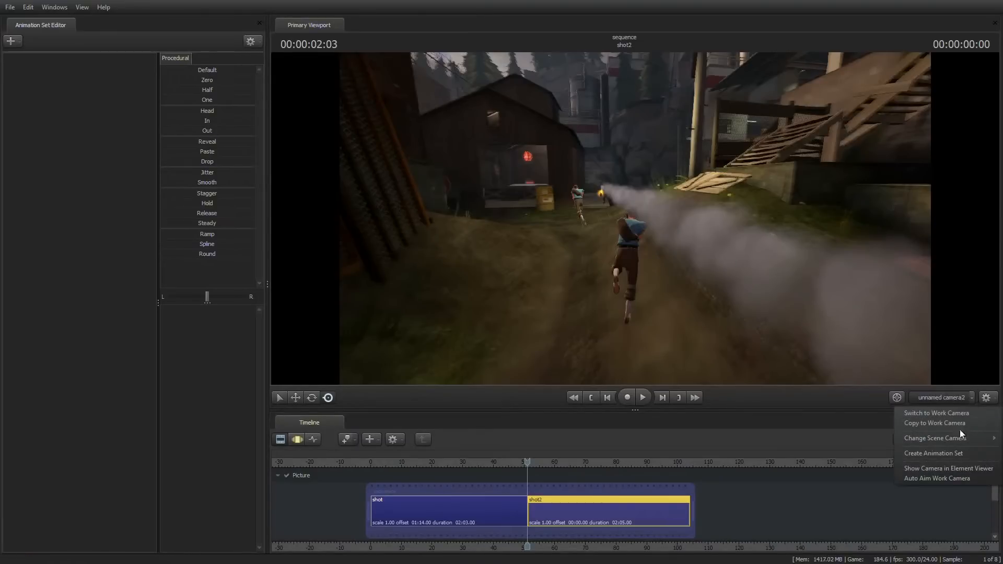
mouse_move(952, 437)
left_click(858, 455)
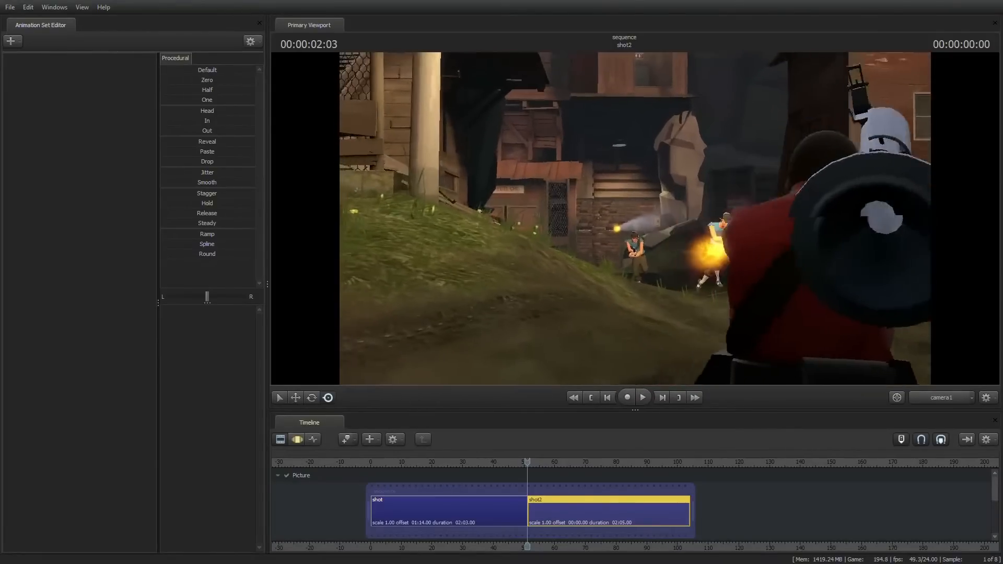
Play the sequence across the camera change and split shot2 at 00:00:03:16.
left_click_drag(629, 489, 683, 490)
key("space")
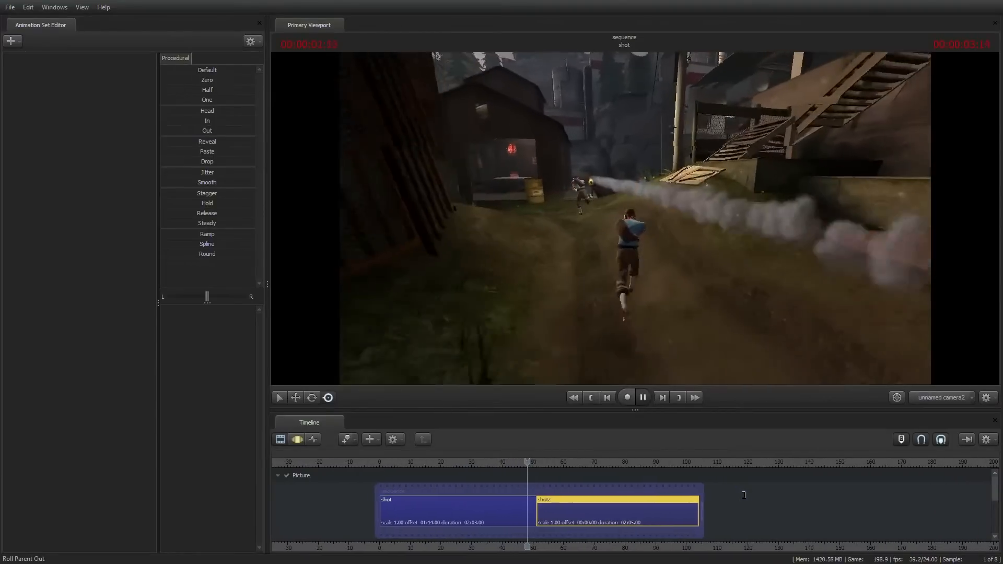
key("space")
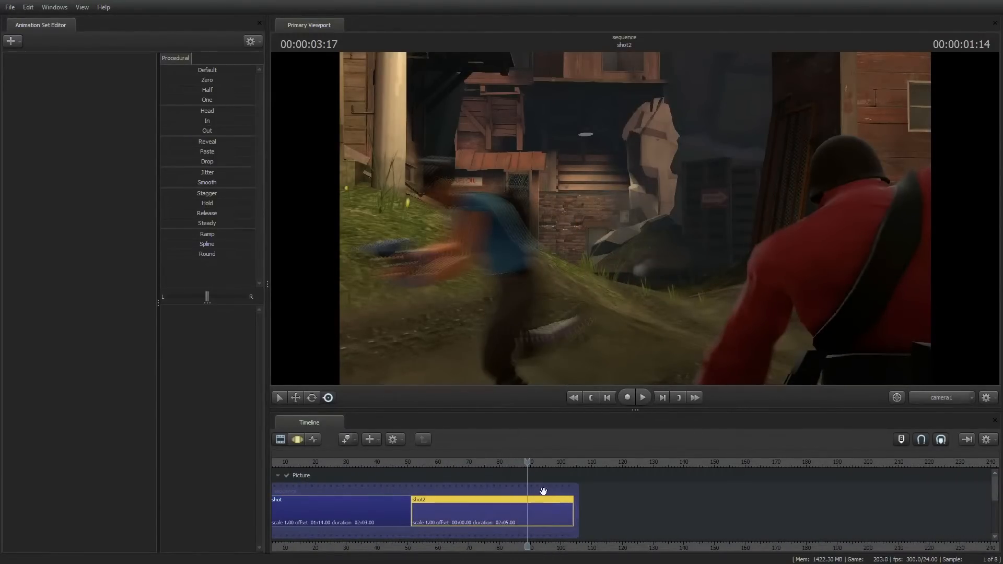
left_click_drag(543, 491, 547, 491)
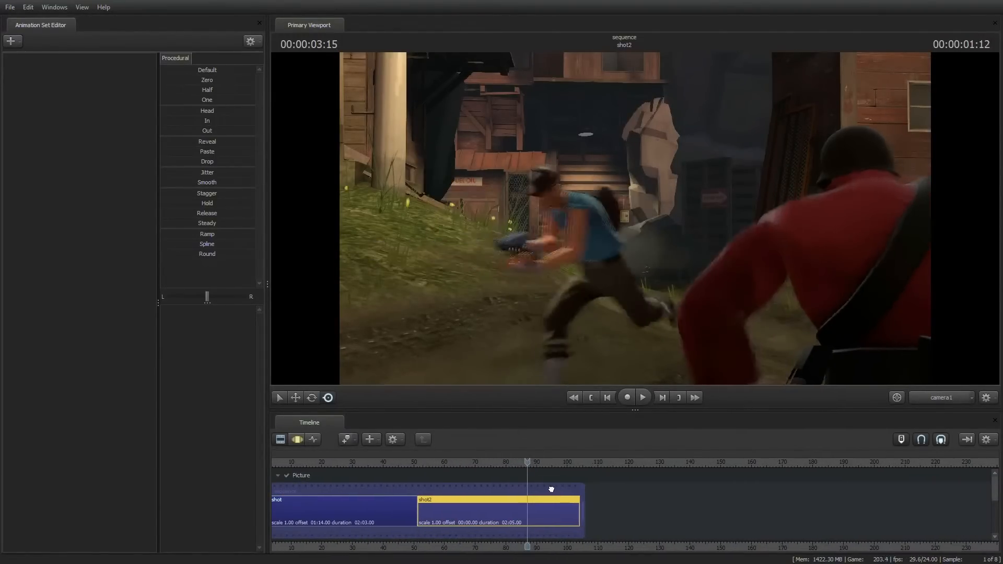
key("b")
left_click(537, 515)
At 00:00:03:19 in shot3, reposition the camera to a low view facing the running scouts and the building marked B.
left_click_drag(527, 463, 536, 463)
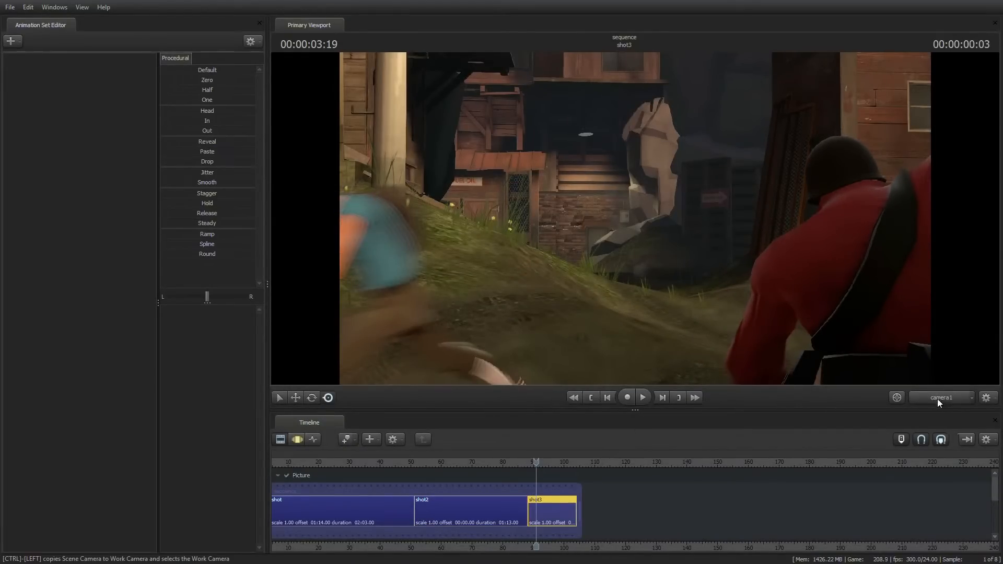
left_click_drag(650, 242, 635, 219)
key("d")
key("s")
key("a")
key("w")
key("a")
key("s")
key("s")
key("a")
key("s")
key("d")
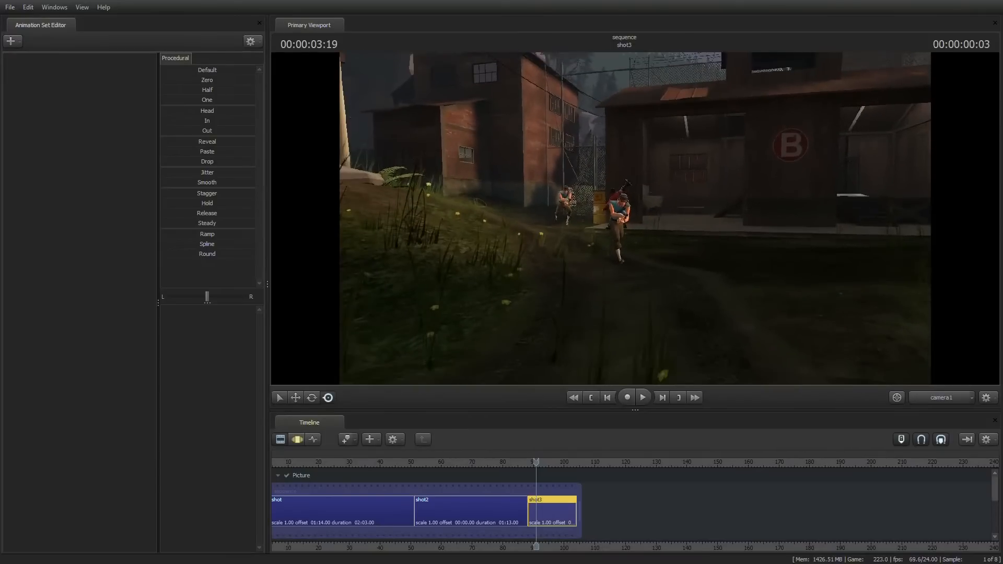
Extend the sequence's end to about frame 180 and lengthen shot3 to a duration of 01:13.
key("space")
key("space")
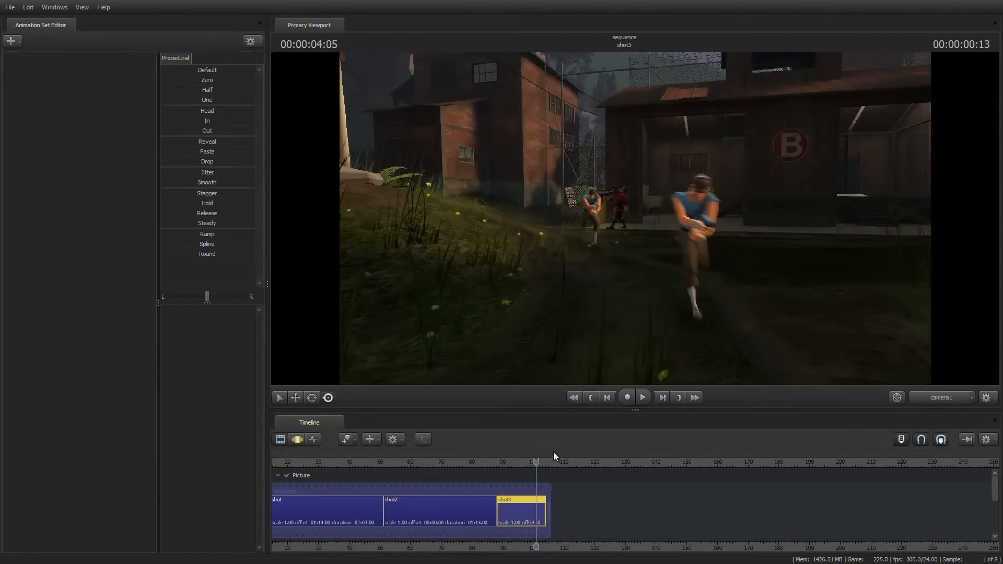
left_click_drag(616, 495, 610, 494)
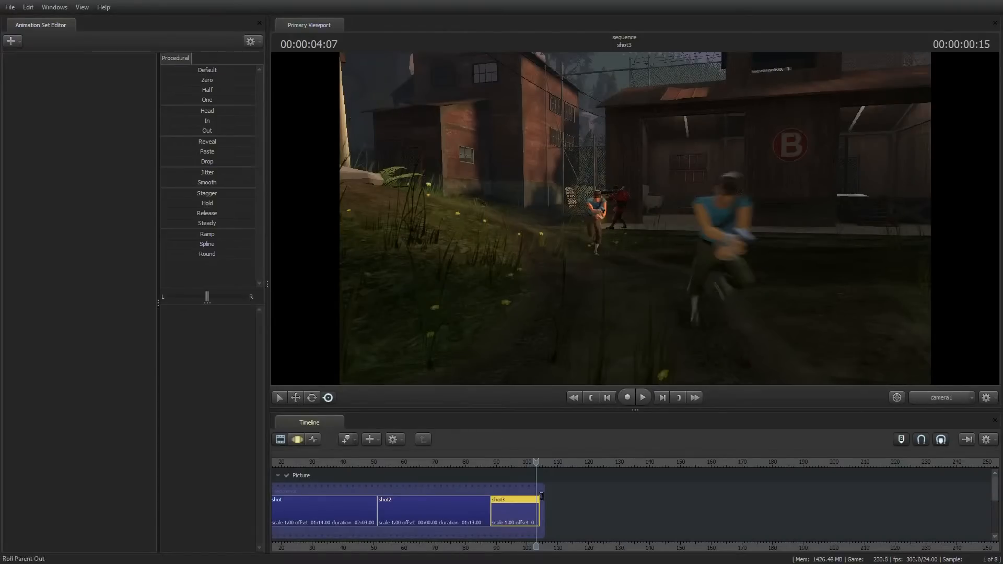
left_click_drag(541, 495, 763, 499)
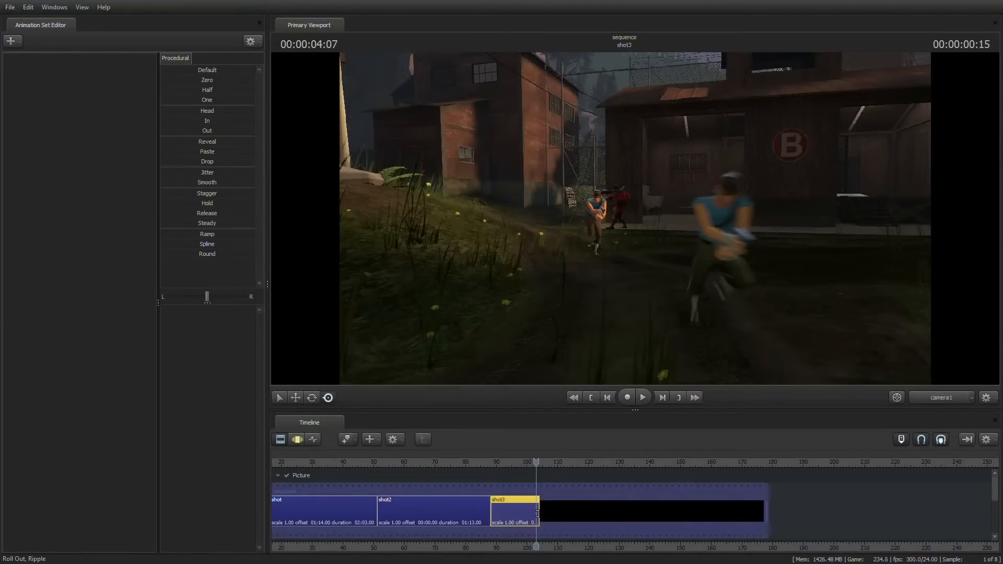
left_click_drag(537, 515, 601, 515)
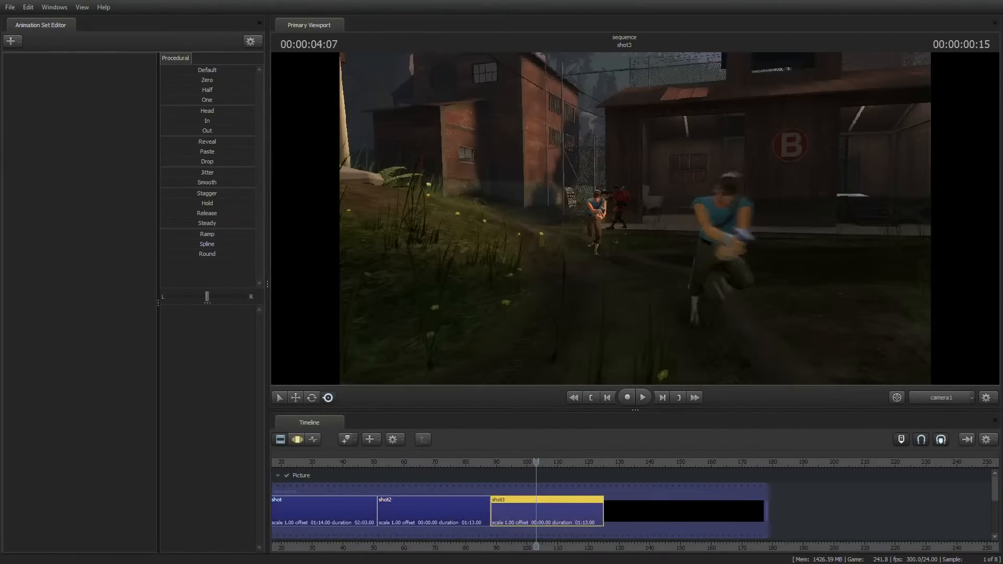
Reframe shot3's camera at 00:00:05:04 to a low angle with the soldier near the centre and both buildings in view.
key("w")
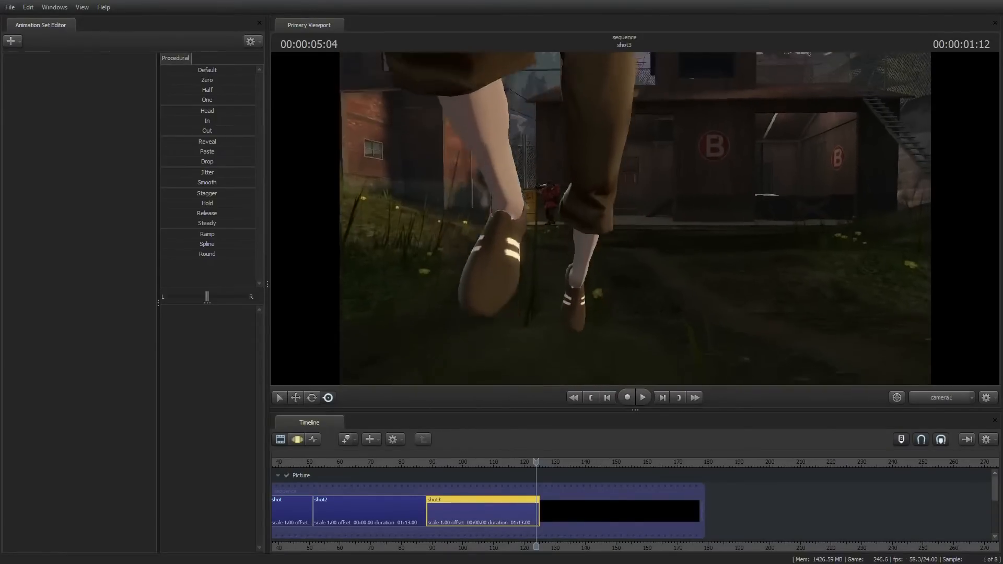
mouse_move(635, 218)
left_mouse_down()
mouse_move(614, 211)
mouse_move(604, 156)
mouse_move(538, 138)
mouse_move(567, 126)
mouse_move(635, 219)
left_mouse_up()
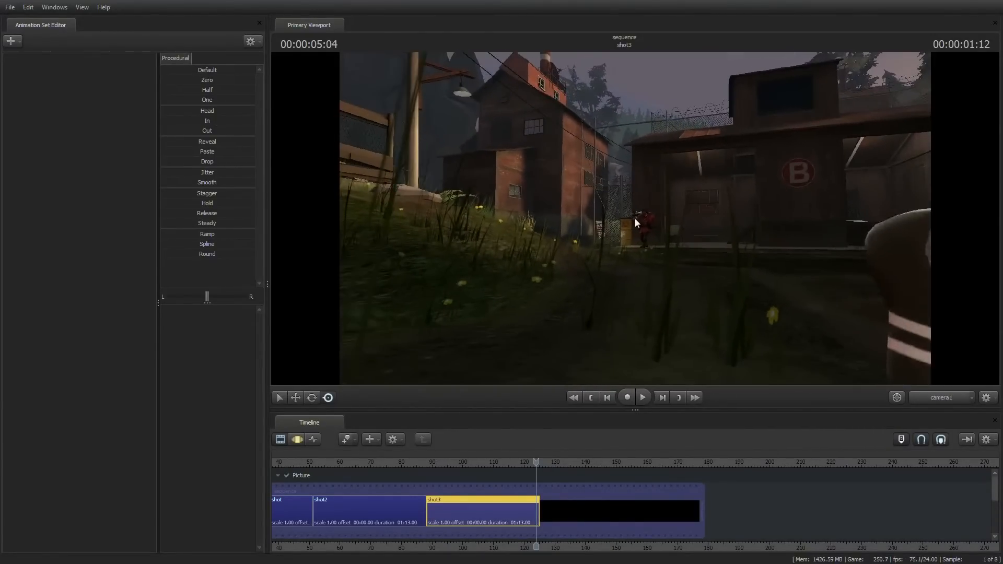
key("space")
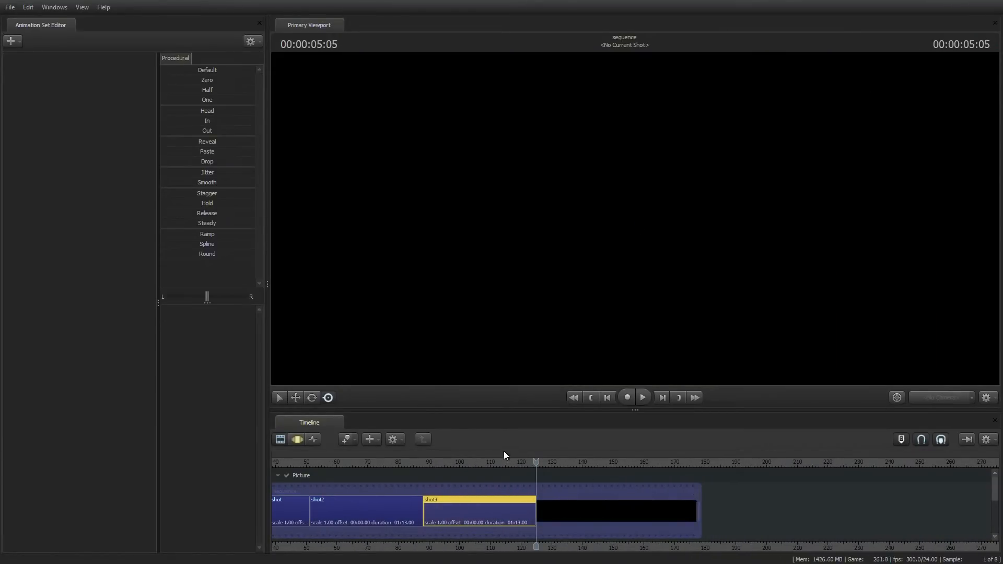
Trim the sequence's end back to the end of shot3.
mouse_move(536, 463)
left_mouse_down()
mouse_move(683, 462)
mouse_move(536, 463)
left_mouse_up()
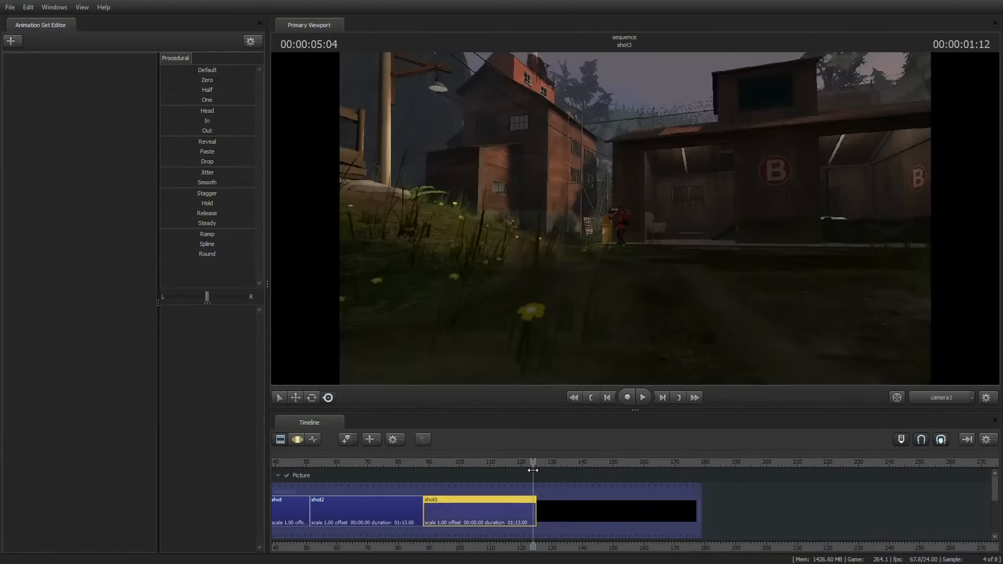
left_click_drag(707, 517, 531, 533)
middle_click_drag(531, 534, 800, 513)
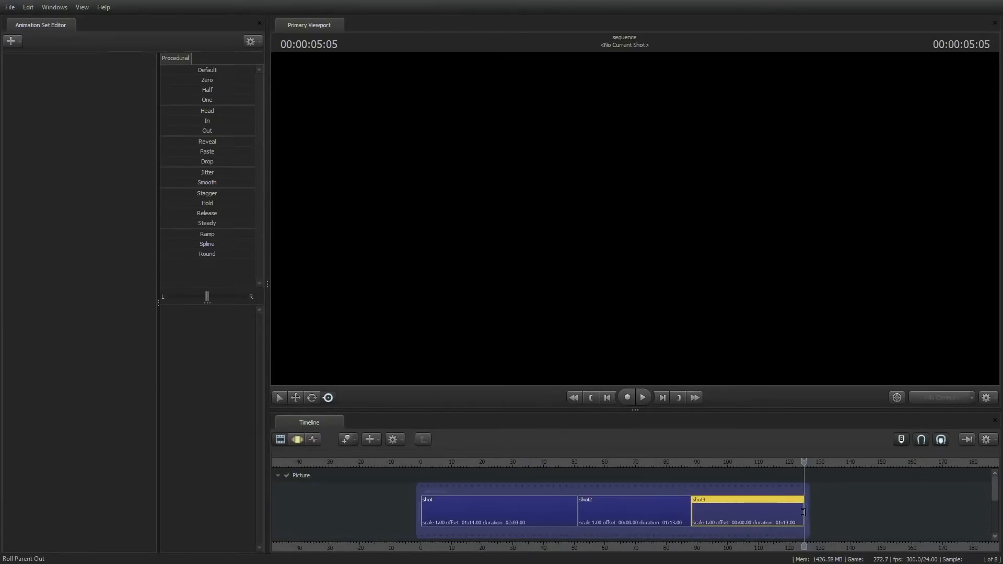
Play the sequence through shot2 into shot3 and return to shot3's first frame.
key("Up")
key("Up")
key("Up")
key("Down")
key("Down")
key("Up")
key("Up")
key("space")
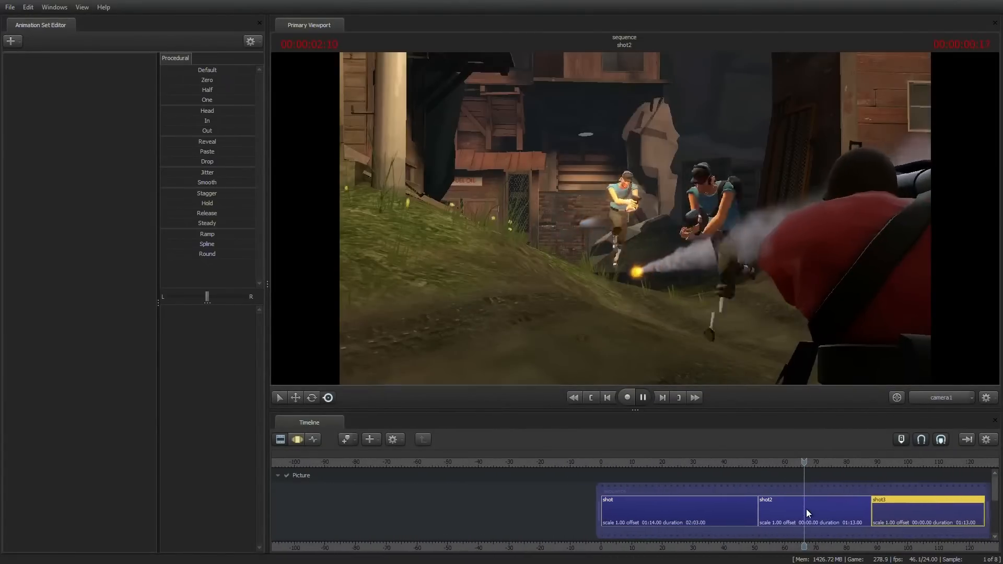
key("space")
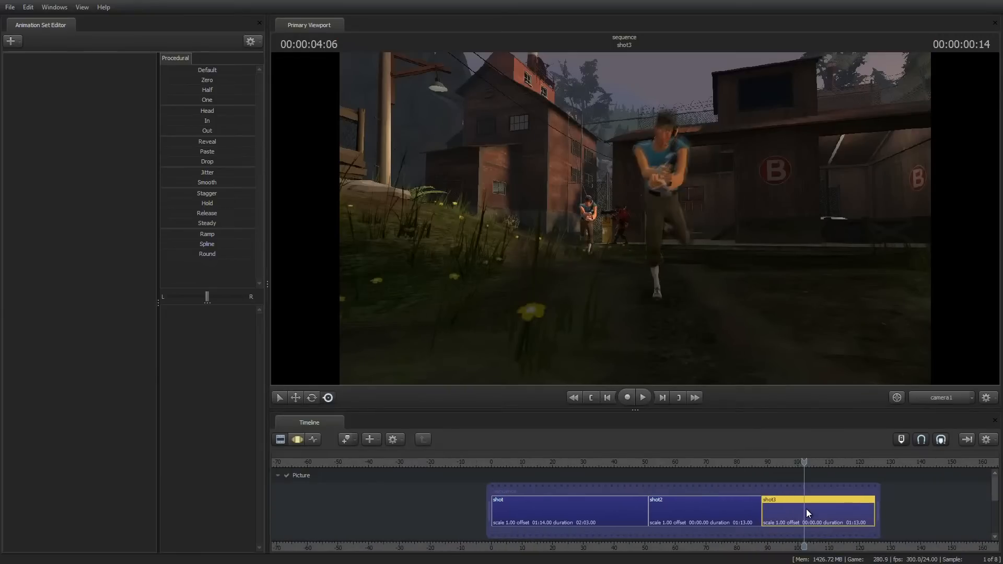
key("Up")
left_click_drag(807, 547, 629, 547)
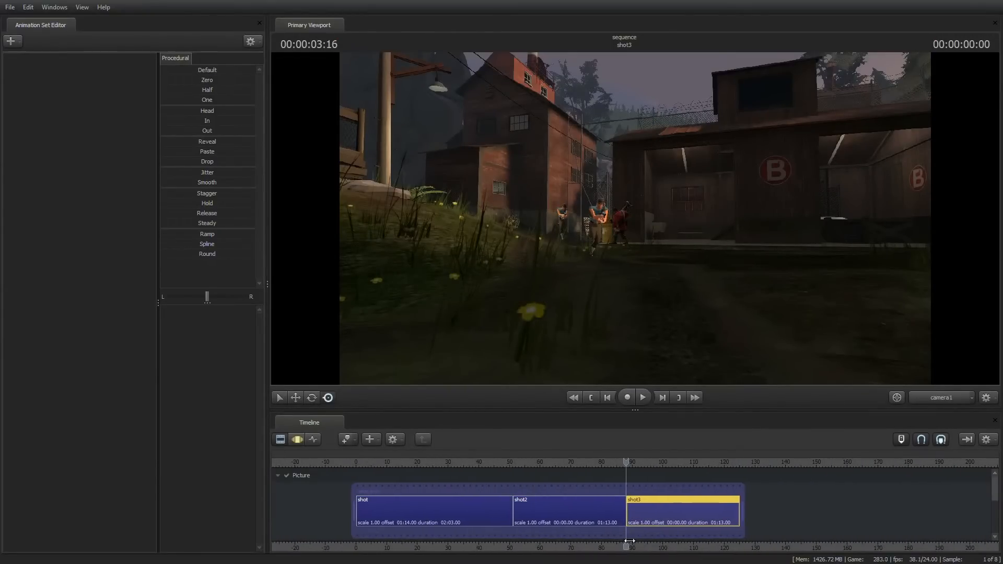
Ripple-trim the start of shot3 to an offset of -01:01, giving it a duration of 02:14.
left_click(556, 509)
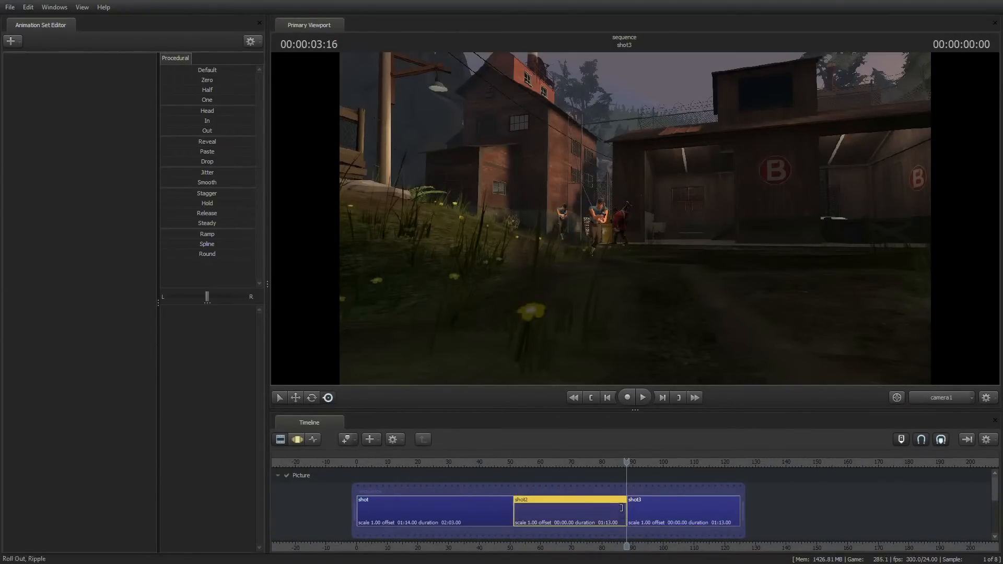
left_click_drag(621, 508, 650, 510)
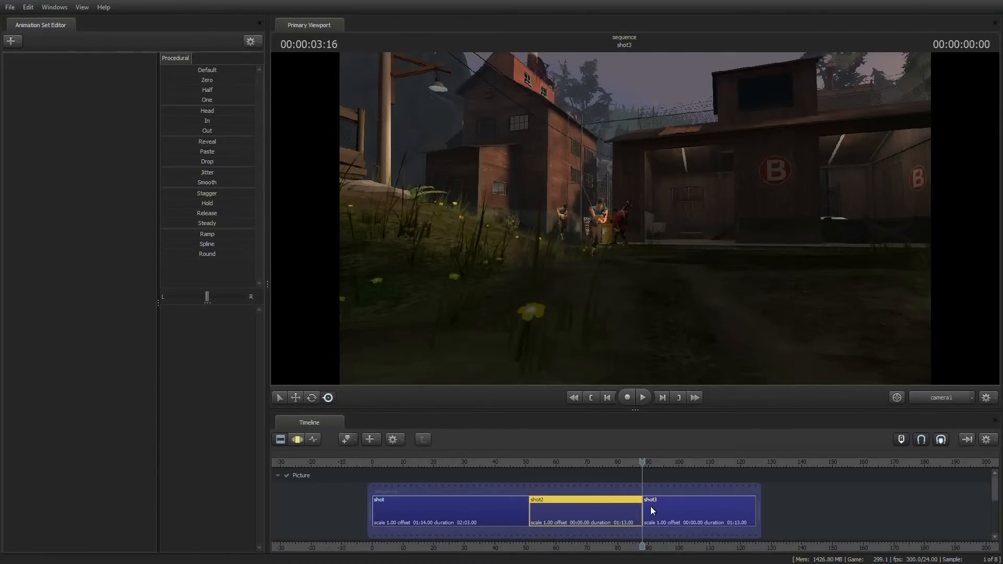
left_click_drag(648, 508, 574, 510)
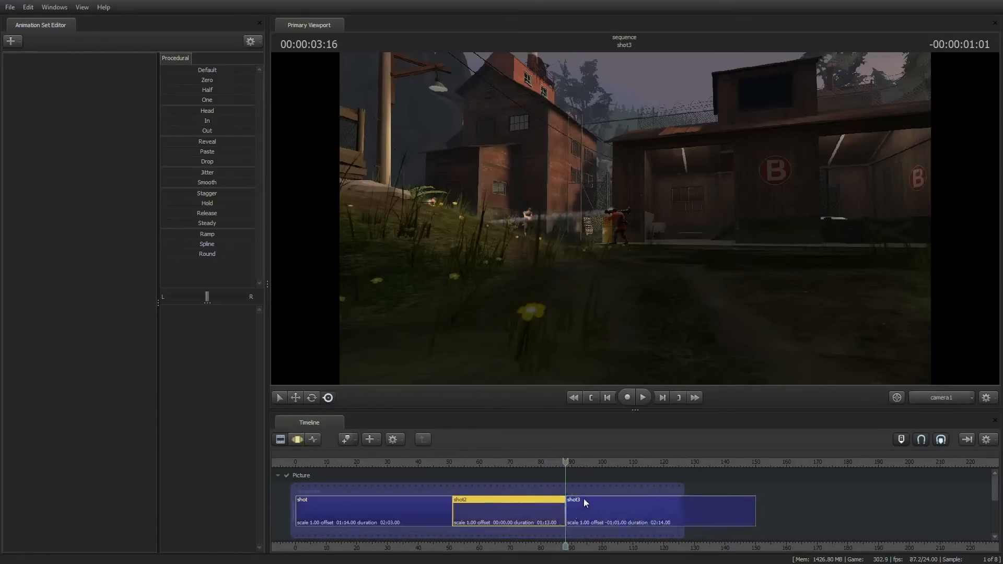
Extend the end of the sequence to cover the full length of shot3.
middle_click_drag(597, 491, 649, 491)
left_click(934, 398)
left_click_drag(758, 287, 727, 308)
left_click_drag(565, 465, 584, 477)
left_click_drag(729, 486, 805, 485)
Slip the content of shot2 to an offset of -00:06 while viewing its first frame.
middle_click_drag(569, 515, 628, 498)
mouse_move(643, 464)
left_mouse_down()
mouse_move(578, 467)
mouse_move(625, 467)
left_mouse_up()
left_click(948, 401)
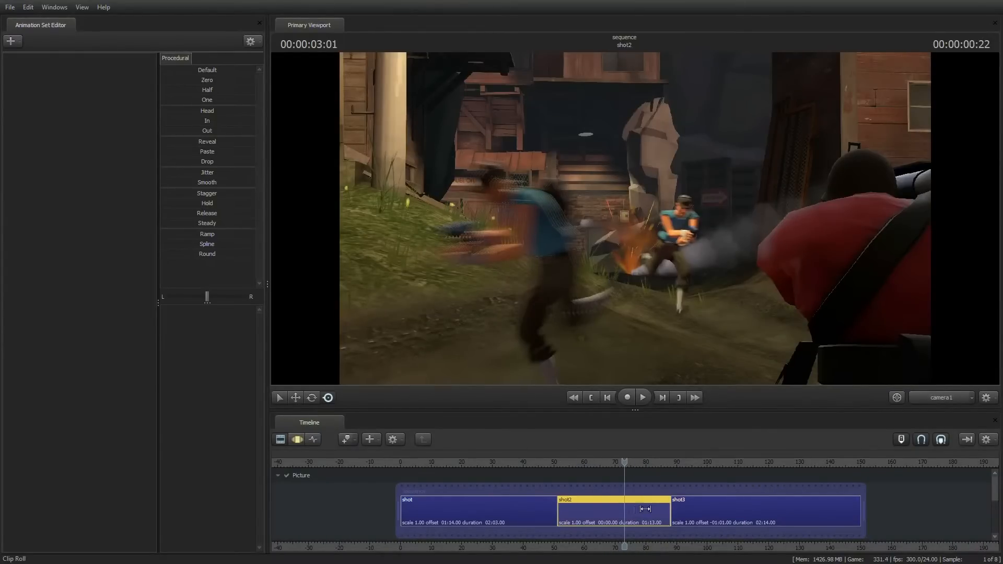
mouse_move(642, 511)
left_mouse_down()
mouse_move(617, 510)
mouse_move(637, 510)
left_mouse_up()
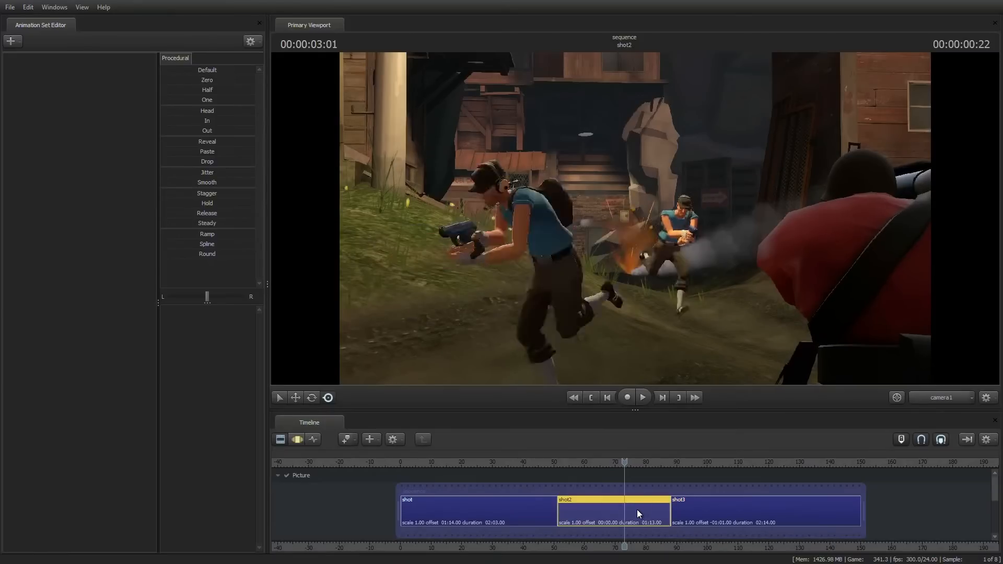
key("Up")
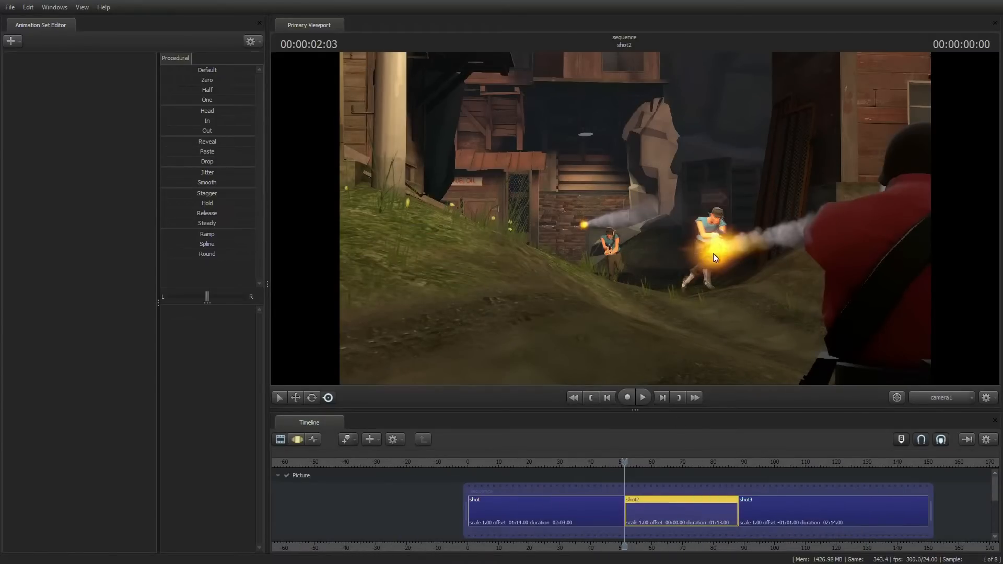
left_click_drag(670, 508, 670, 510)
left_click_drag(678, 510, 683, 510)
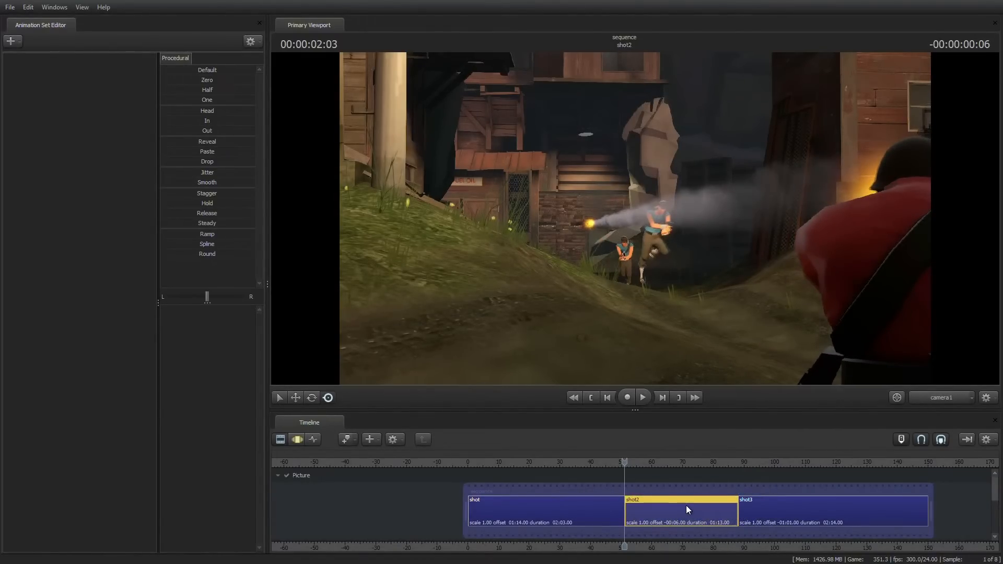
Play back the cuts from the end of the first shot through shot2 into shot3 to check the timing.
key("Left")
key("Left")
key("Left")
key("Left")
key("Left")
key("Left")
key("Left")
key("Left")
key("Left")
key("Left")
key("Left")
key("Left")
key("Left")
key("space")
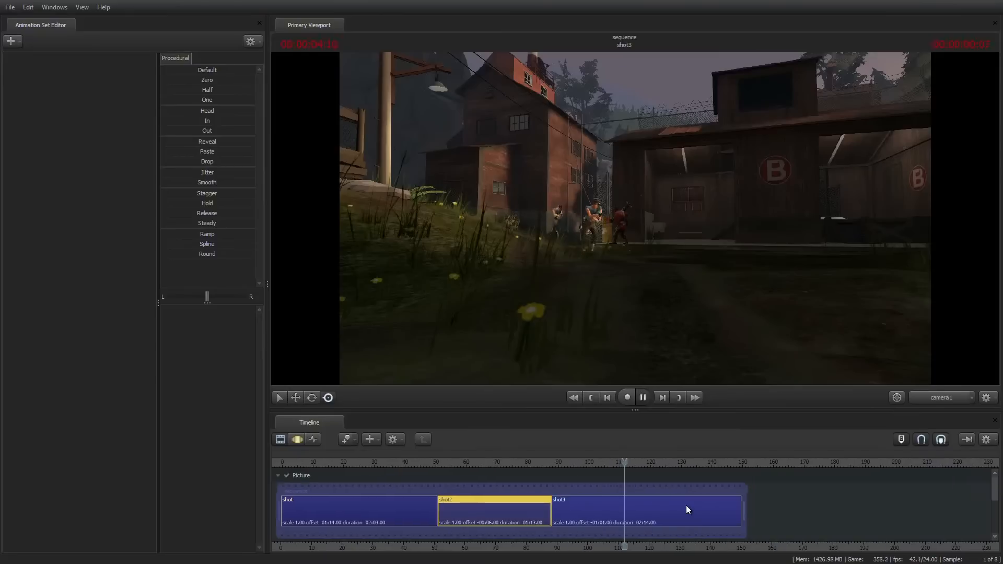
key("Up")
key("Up")
Copy shot2 and paste the duplicate directly before the original in the sequence.
middle_click_drag(686, 505, 652, 510)
mouse_move(654, 510)
left_mouse_down()
mouse_move(466, 510)
mouse_move(842, 506)
mouse_move(665, 513)
left_mouse_up()
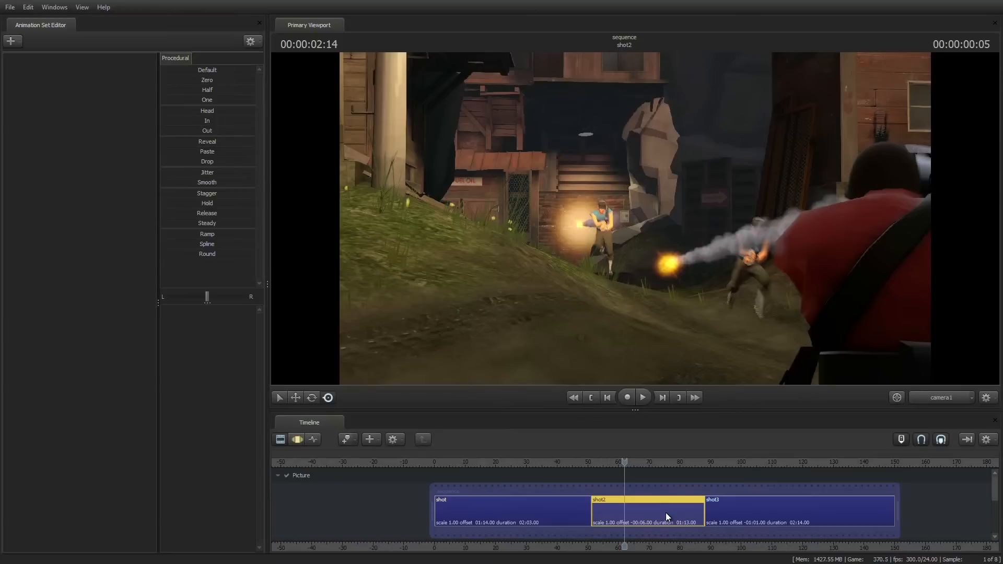
key("ctrl+v")
key("ctrl+v")
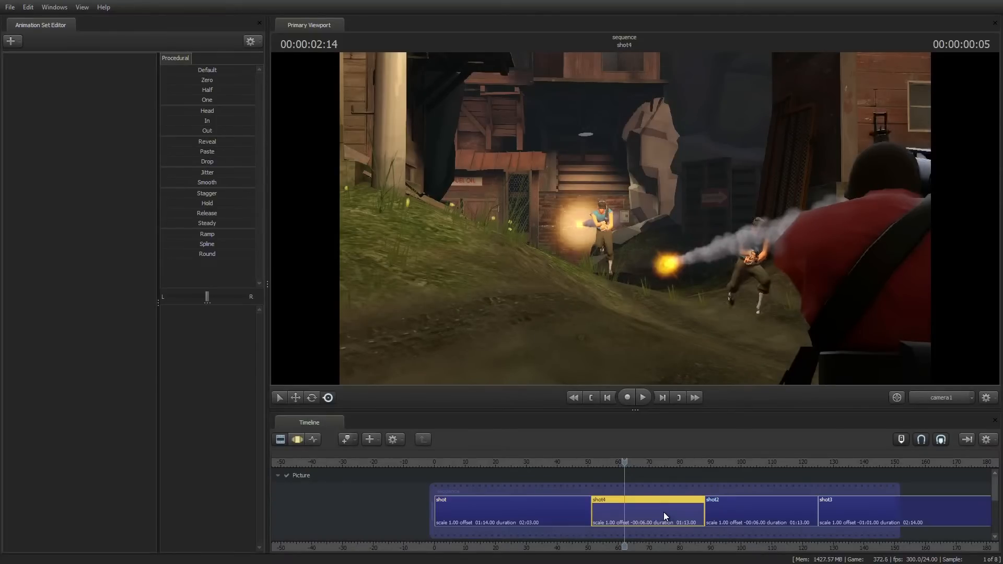
Paste another duplicate directly before shot4, and delete both shot4 and shot2 from the sequence.
left_click(758, 505)
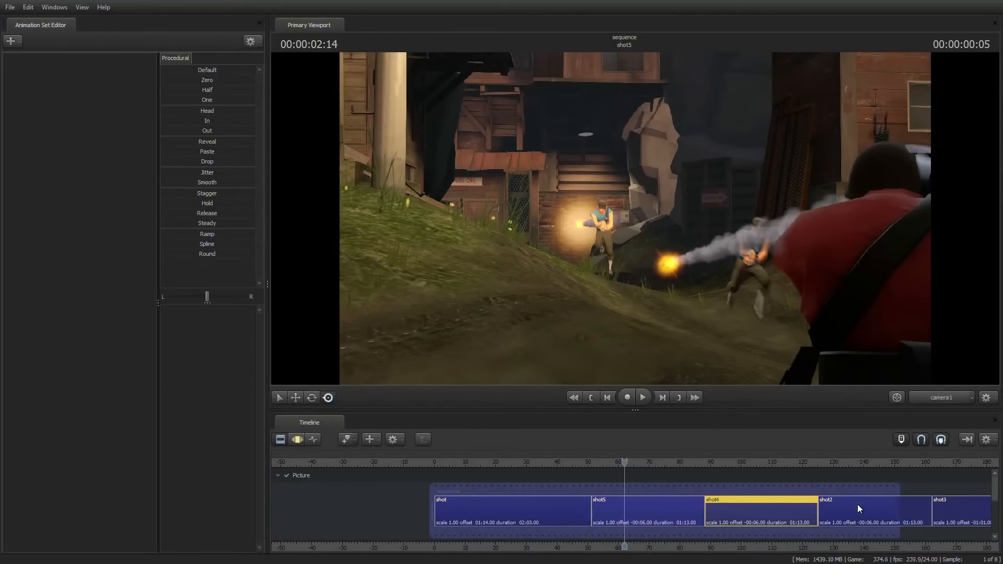
left_click(859, 504, "ctrl")
key("Delete")
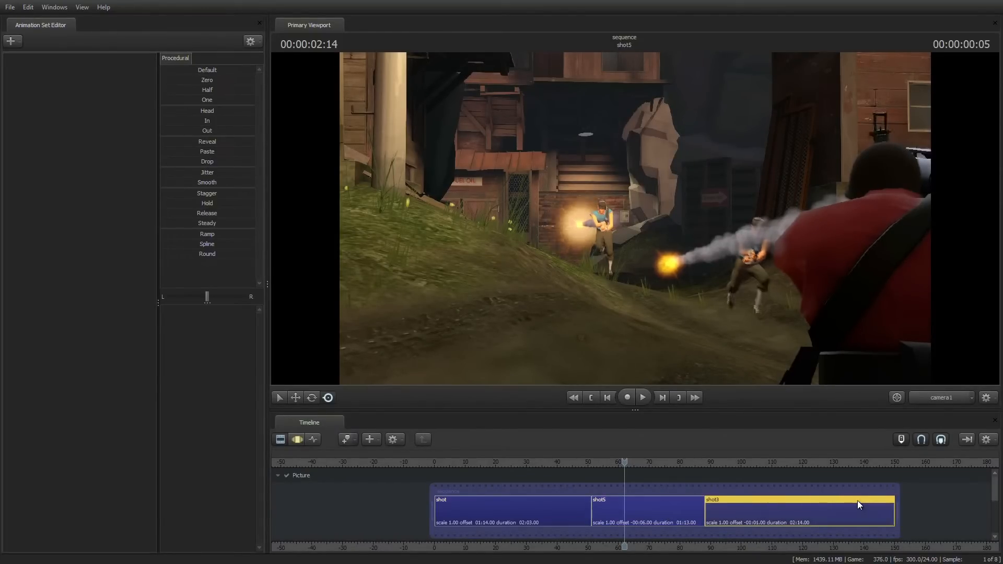
Roll shot5 earlier between its neighbours so the first shot lasts 01:20 and shot3 lasts 02:21.
left_click(670, 509)
mouse_move(663, 508)
left_mouse_down()
mouse_move(509, 512)
mouse_move(660, 511)
left_mouse_up()
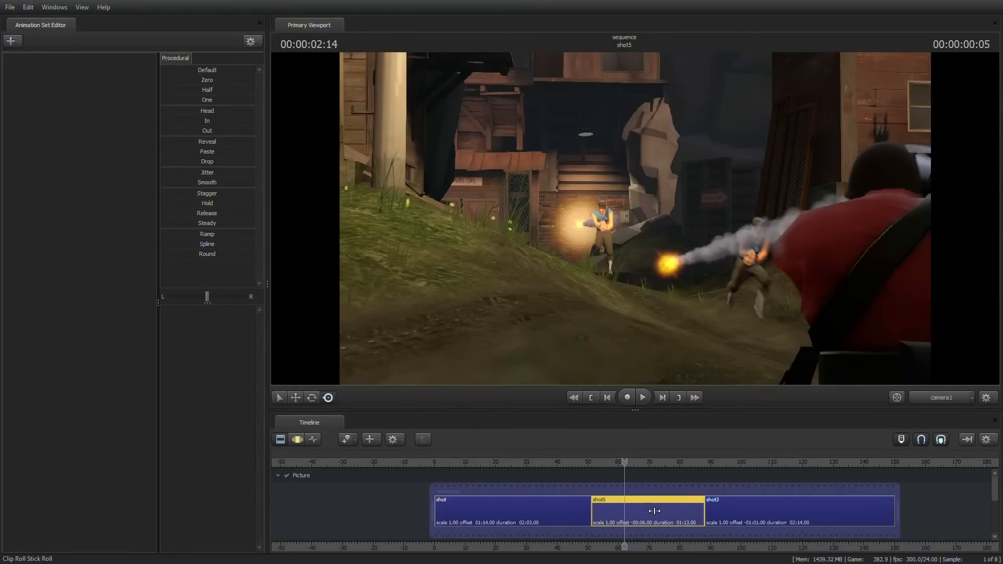
left_click_drag(655, 511, 598, 513)
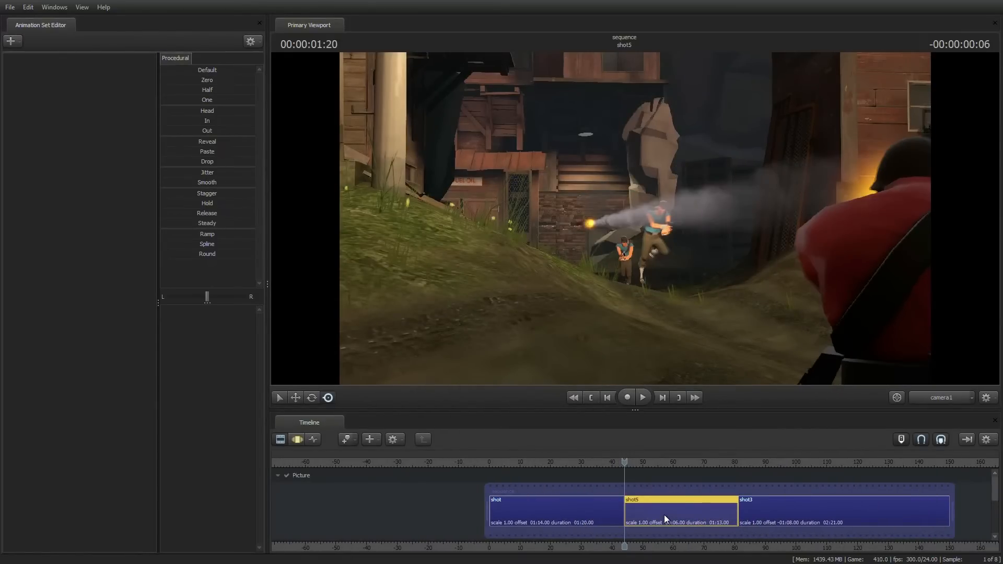
Play back the sequence through shot5 into shot3 and split shot3 at 00:00:04:06.
key("space")
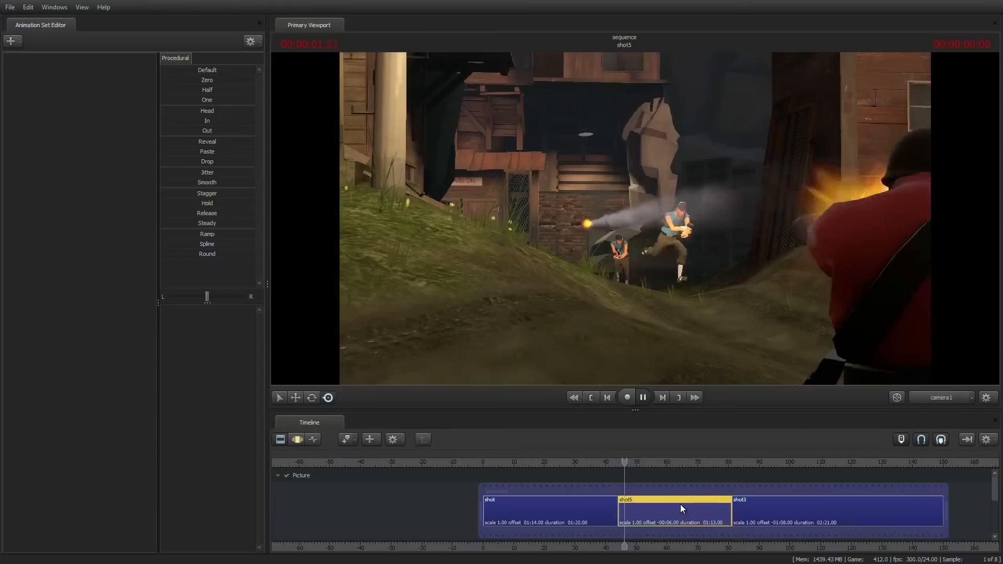
key("space")
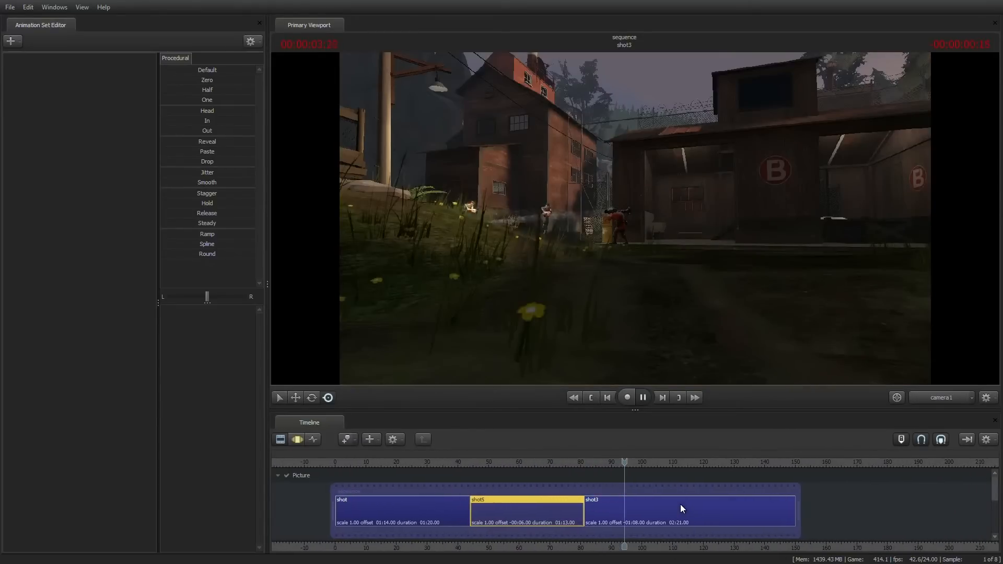
left_click_drag(647, 486, 664, 486)
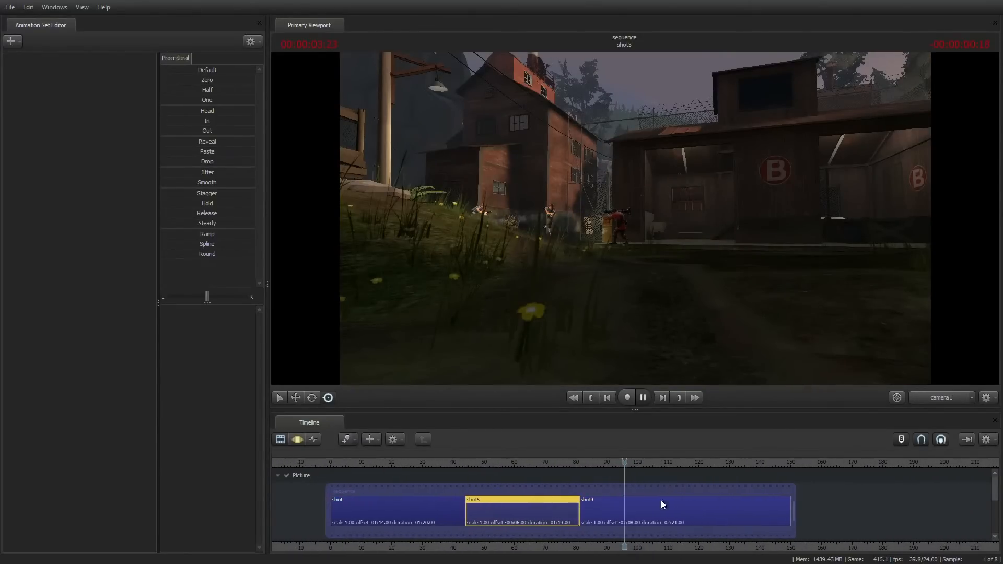
left_click(652, 510)
key("space")
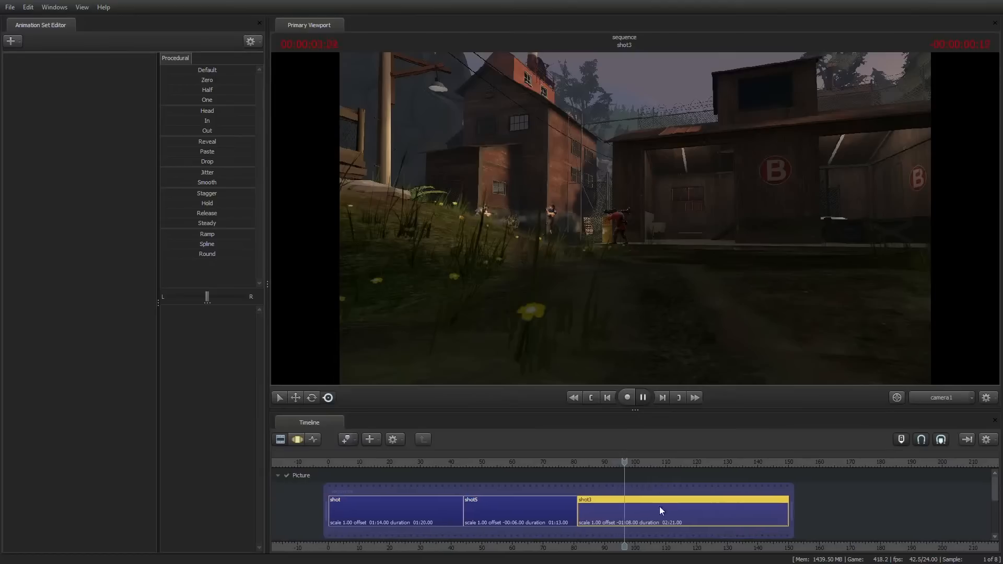
key("space")
key("b")
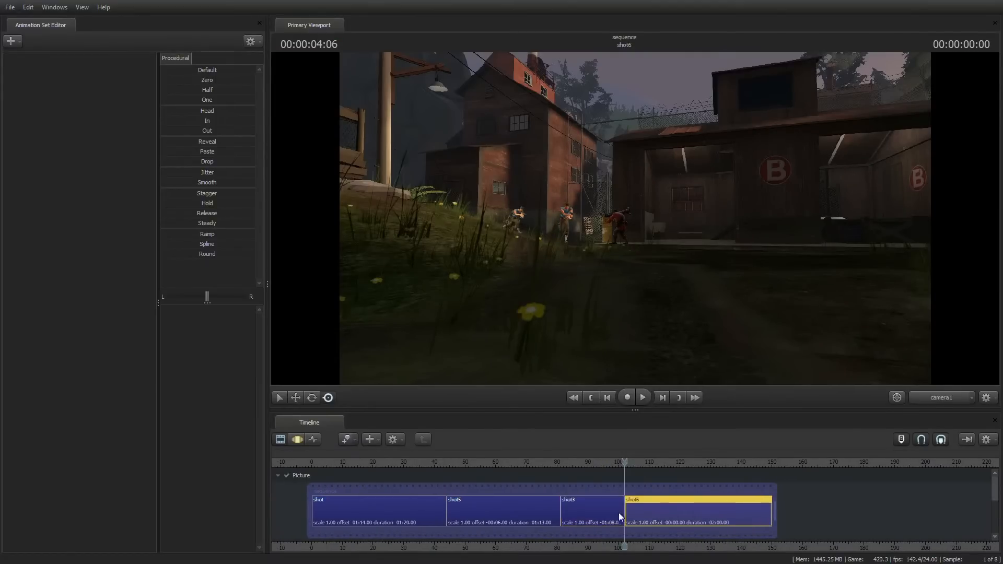
Select the shortened shot3 and reposition its camera closer to the Scouts, facing them as they run past the red building.
left_click(619, 514)
left_click_drag(648, 488, 671, 487)
left_click_drag(647, 293, 577, 285)
key("w")
key("d")
left_click_drag(646, 226, 635, 224)
Slow shot3 to a time scale of 0.46 by scaling out its end, and play it back briefly.
mouse_move(572, 510)
middle_mouse_down()
mouse_move(614, 510)
mouse_move(575, 508)
middle_mouse_up()
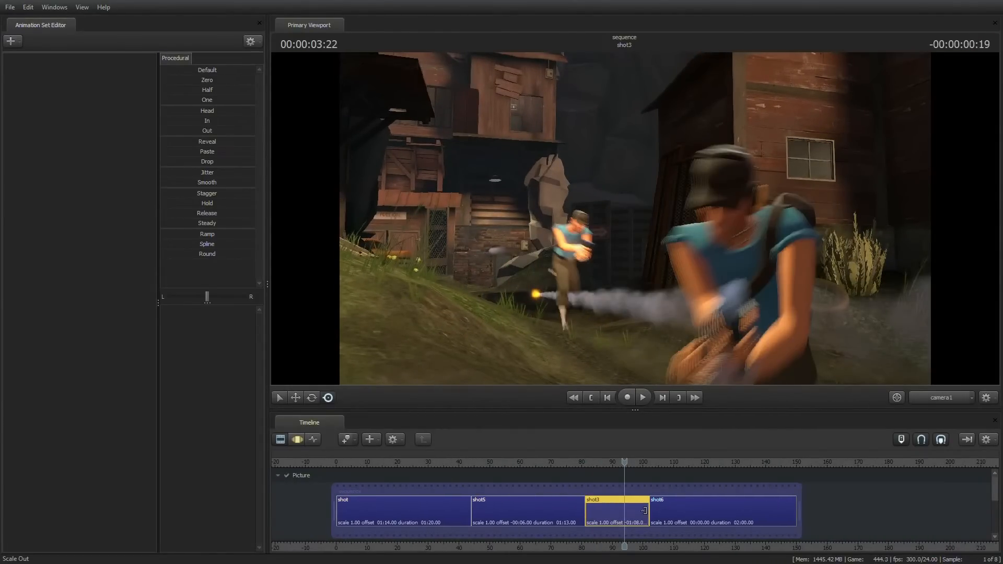
left_click_drag(644, 510, 721, 514)
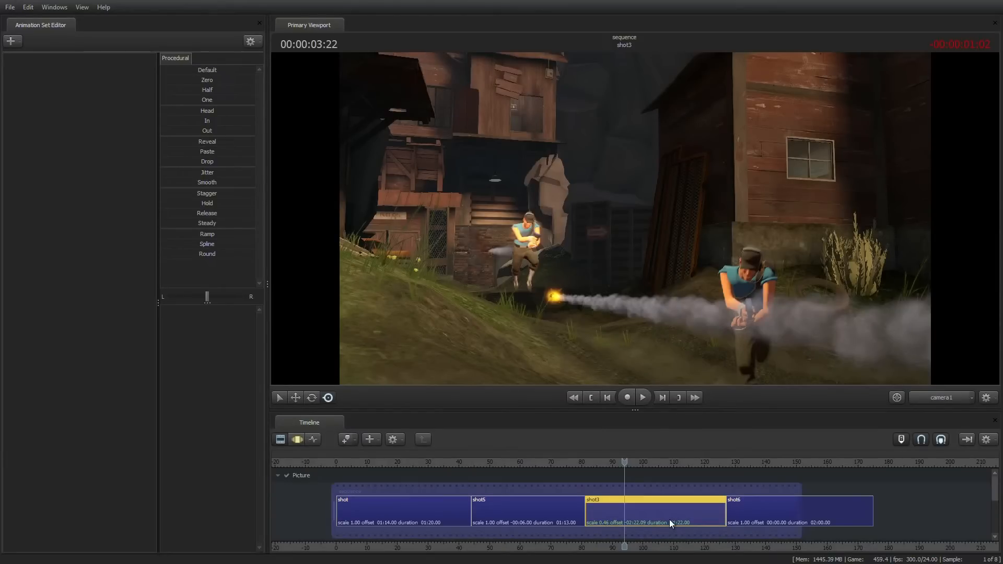
key("space")
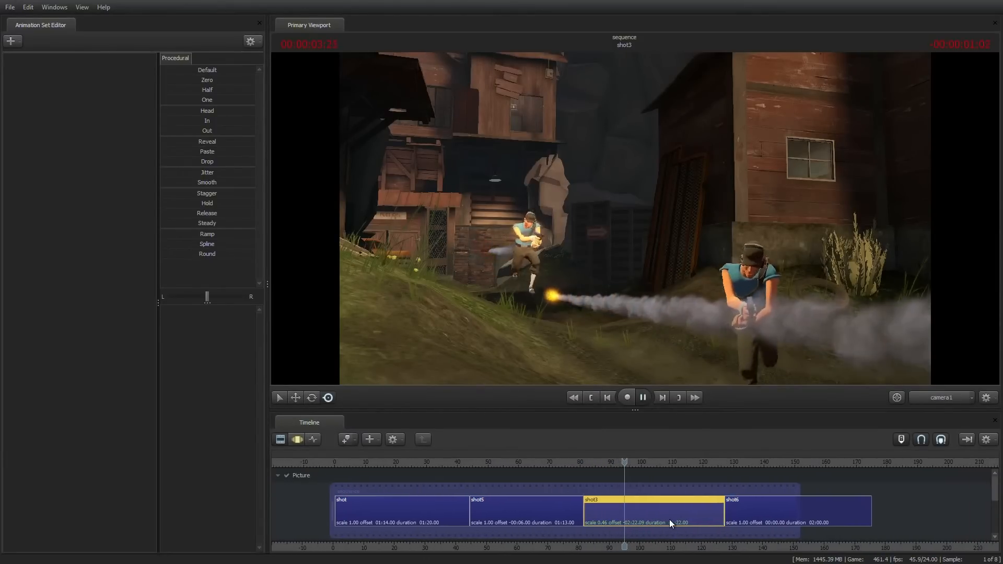
key("space")
Set shot3's time scale to 1 with the scale center at Start, without changing its duration.
right_click(638, 508)
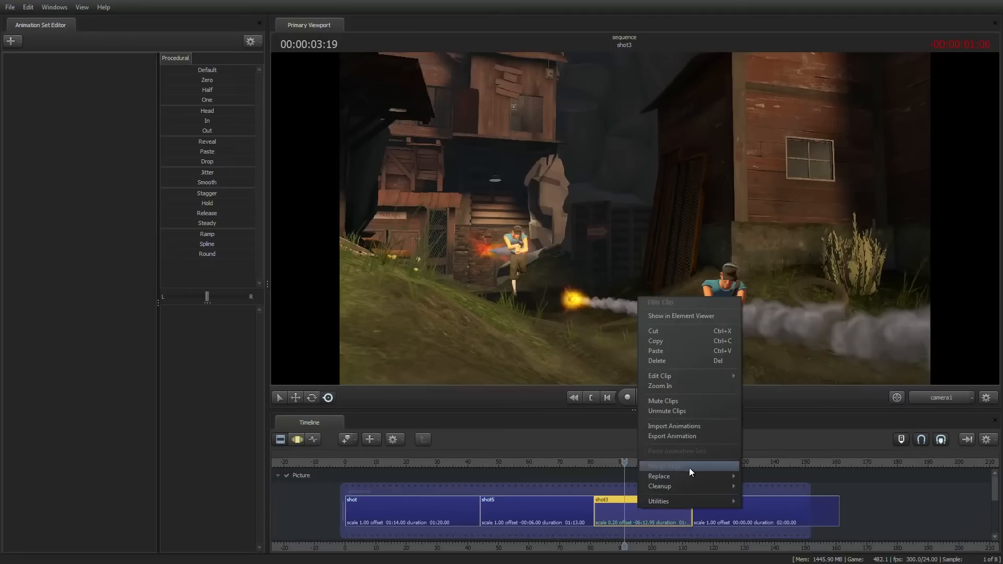
mouse_move(673, 377)
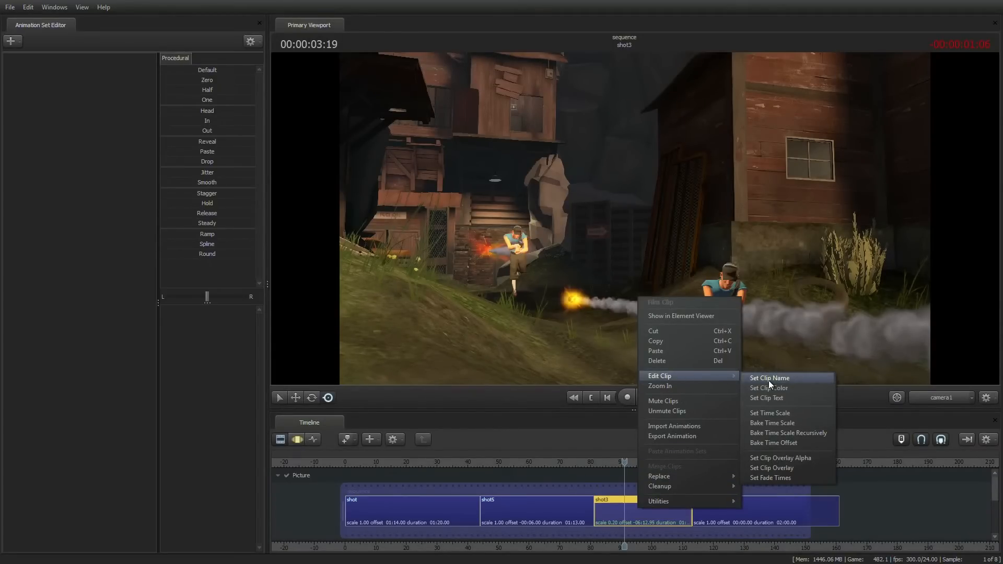
left_click(776, 413)
double_click(510, 246)
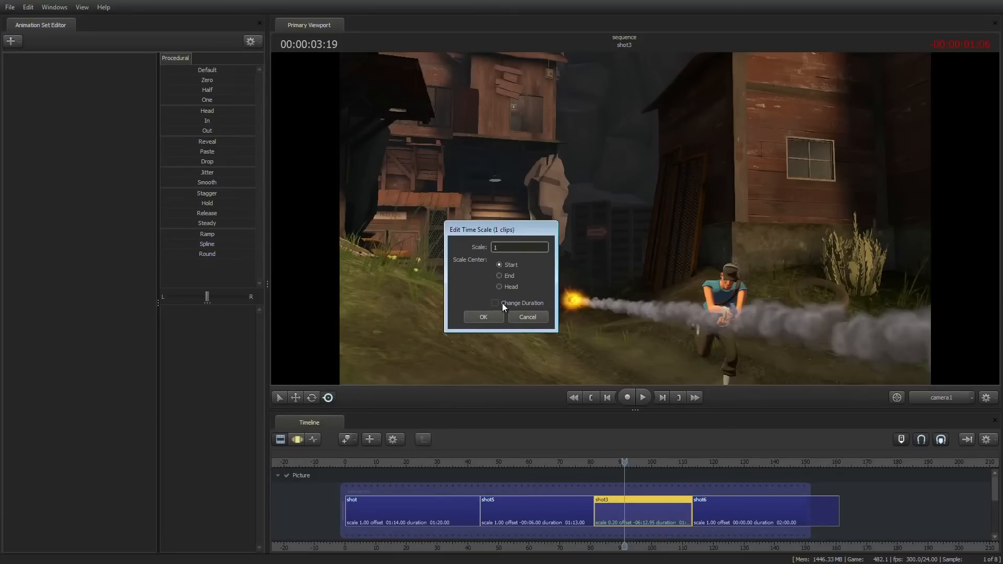
left_click(489, 316)
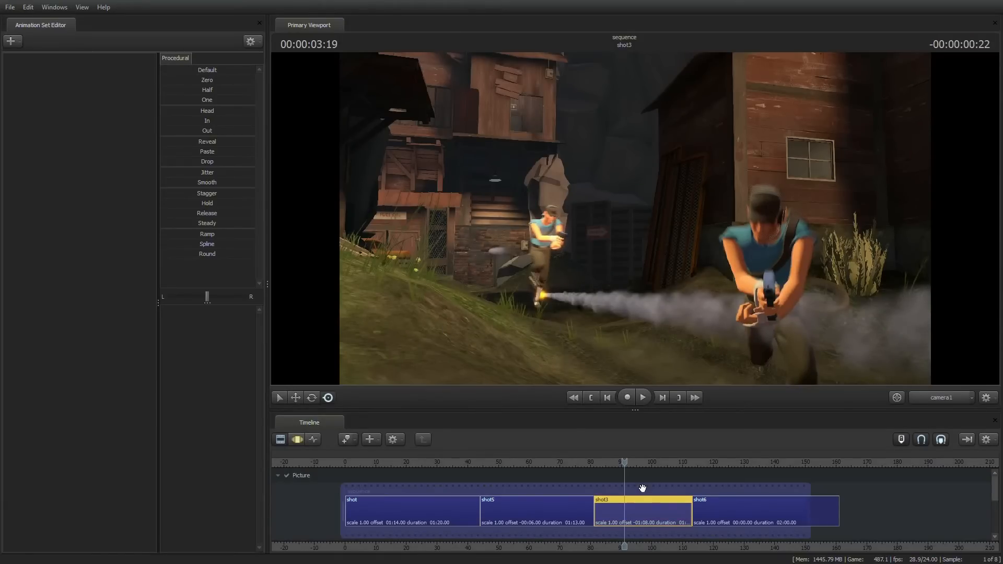
Play back shot3 up to and around the cut into shot6 to check its timing.
key("Up")
key("space")
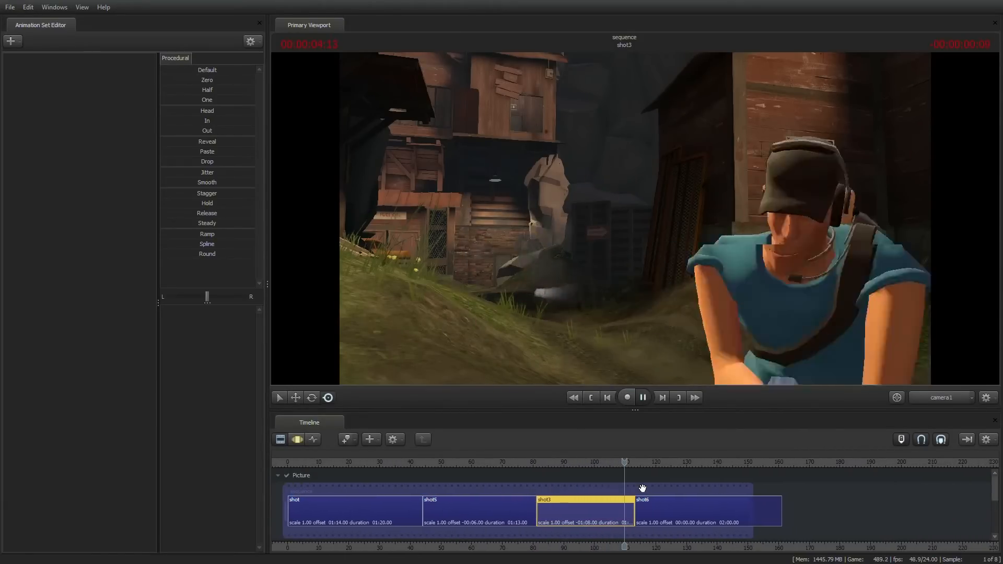
middle_click_drag(667, 488, 711, 483)
Delete shot3 from the sequence, undo the deletion, and return the playhead to 00:00:03:19 in shot3.
left_click(636, 508)
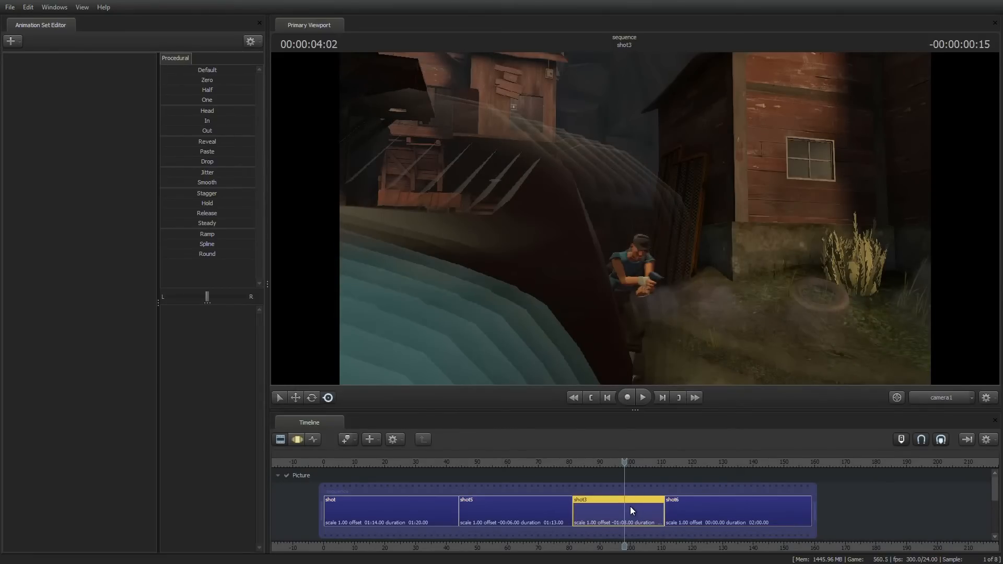
key("Delete")
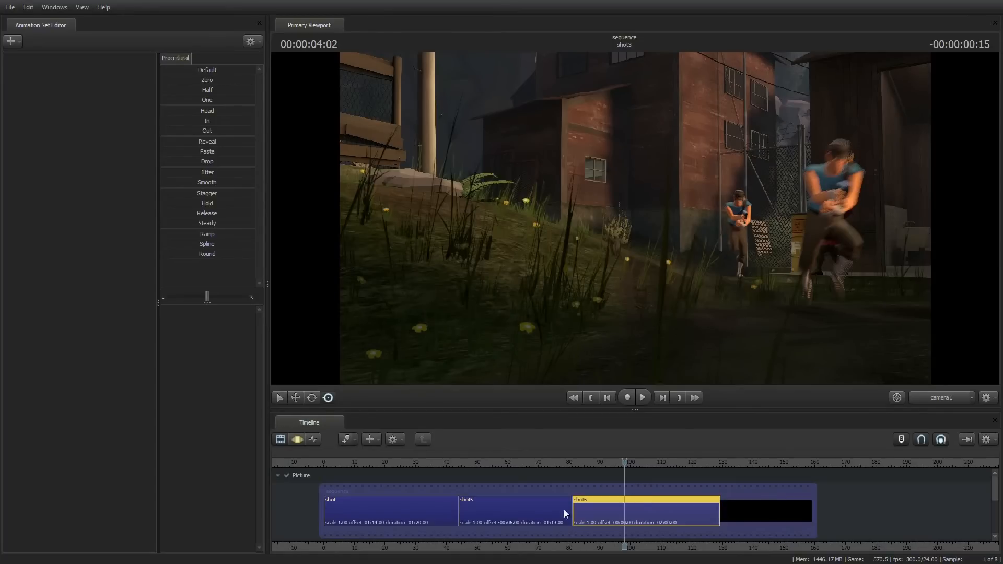
middle_click_drag(652, 490, 703, 490)
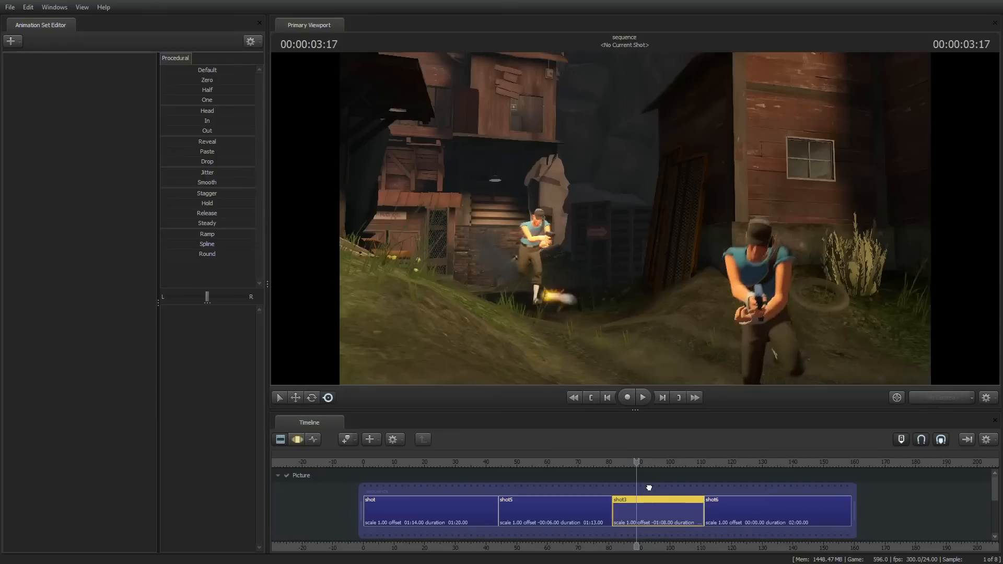
mouse_move(649, 486)
middle_mouse_down()
mouse_move(577, 483)
mouse_move(698, 500)
mouse_move(649, 501)
middle_mouse_up()
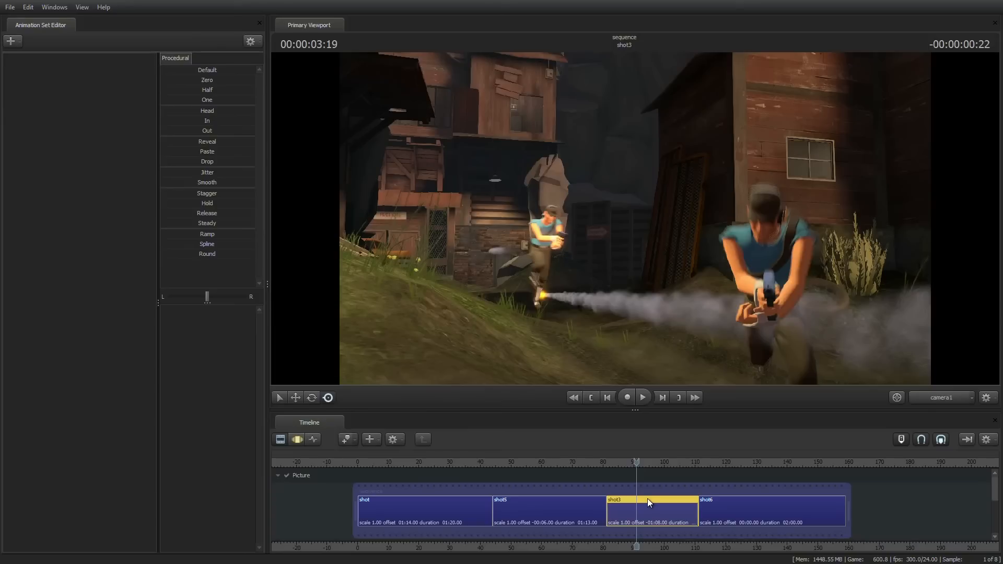